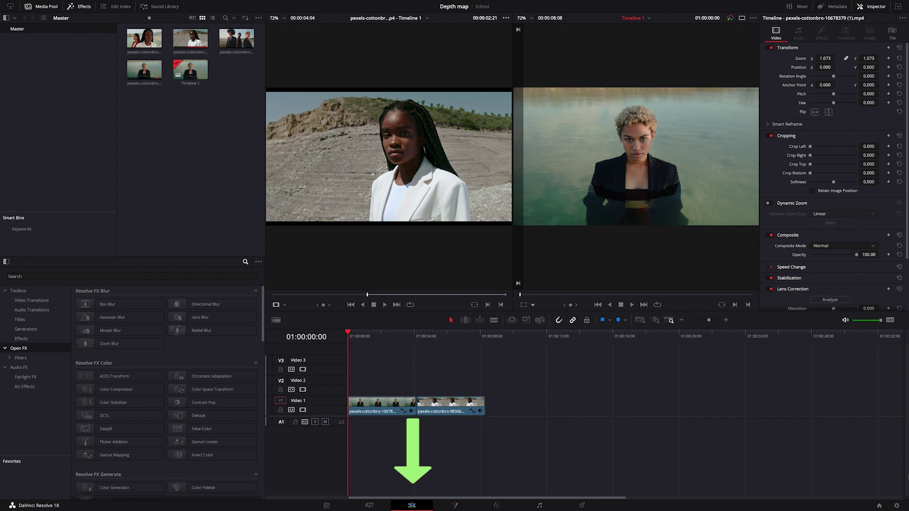
# Play back both timeline clips, then select the first clip, the woman standing in the water
pyautogui.press('space')
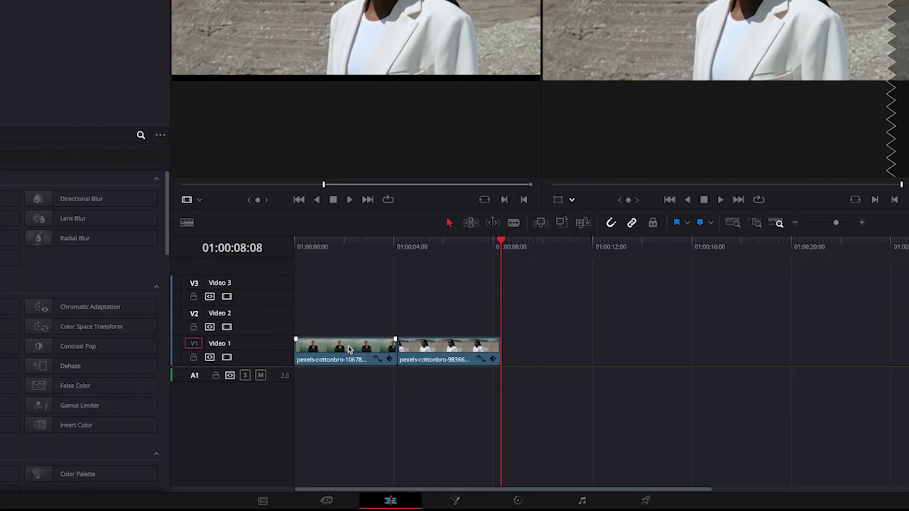
pyautogui.click(352, 248)
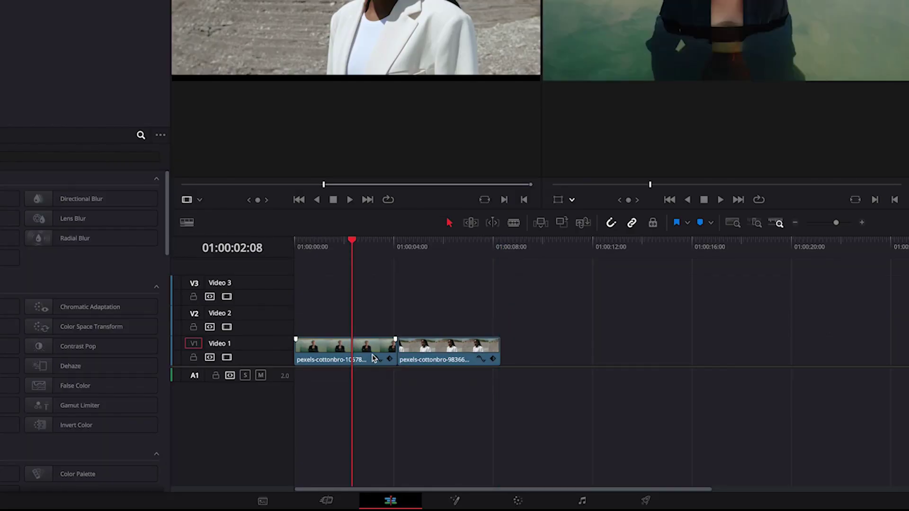
pyautogui.click(372, 354)
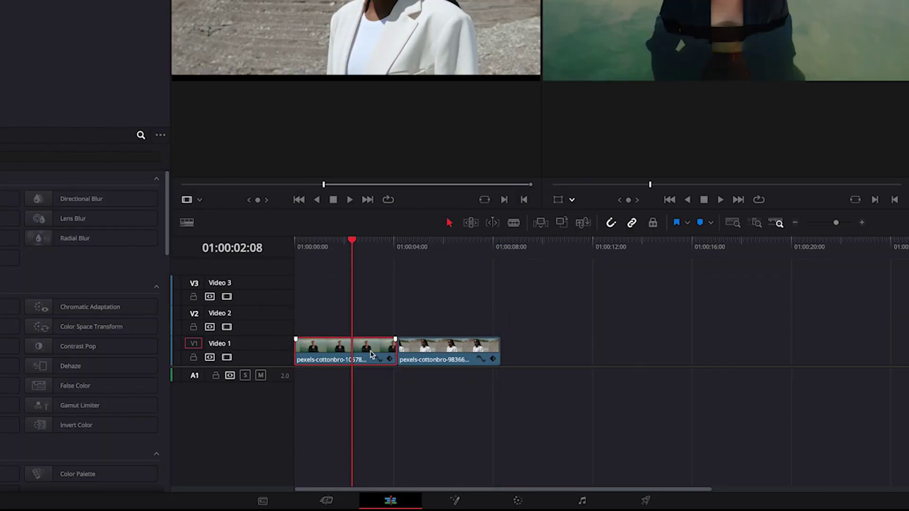
# On the Color page, search 'dep' and add Depth Map as a node after node 01
pyautogui.click(520, 503)
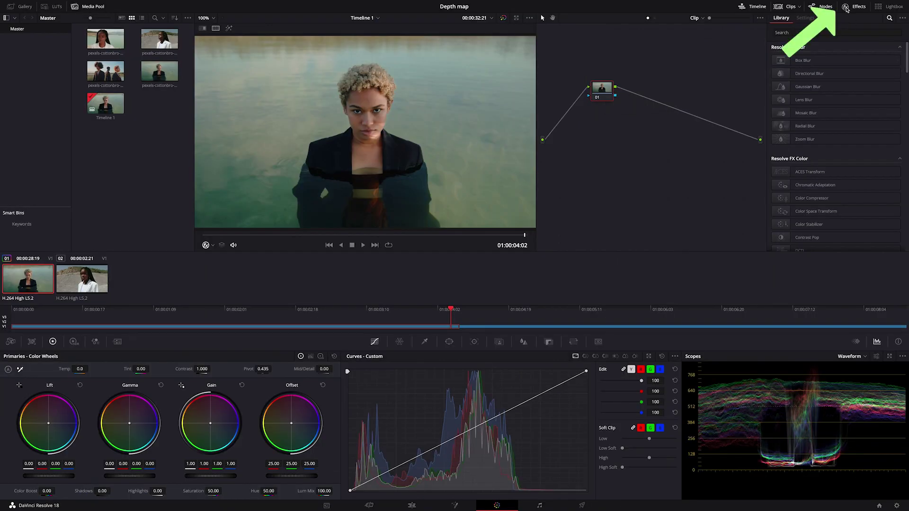
pyautogui.click(798, 32)
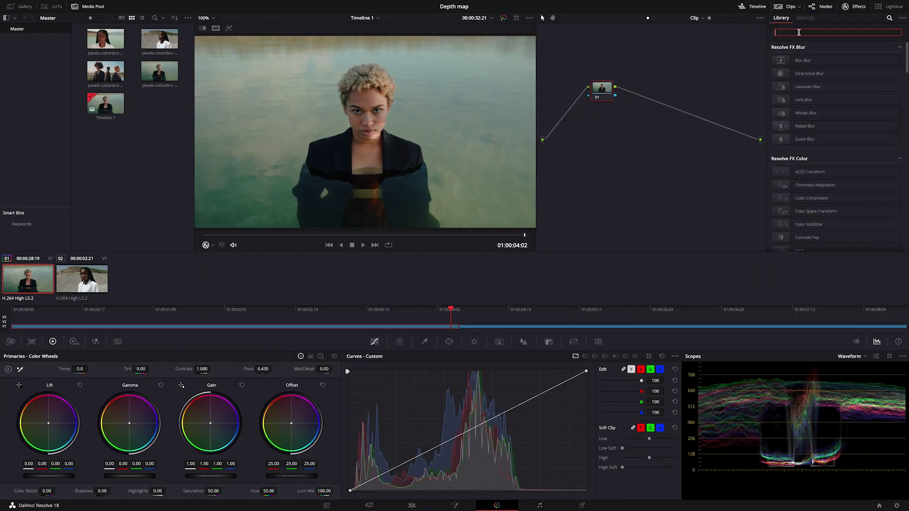
pyautogui.write('depth')
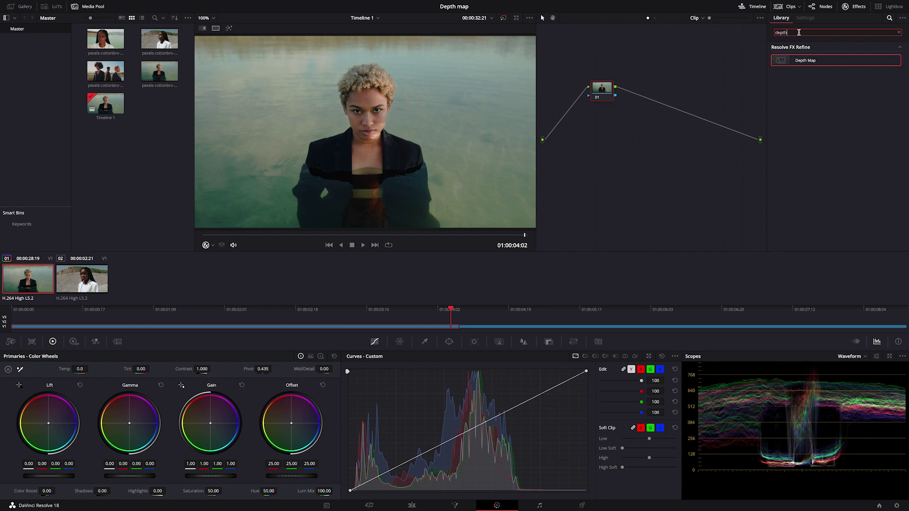
pyautogui.moveTo(802, 56); pyautogui.dragTo(676, 112)
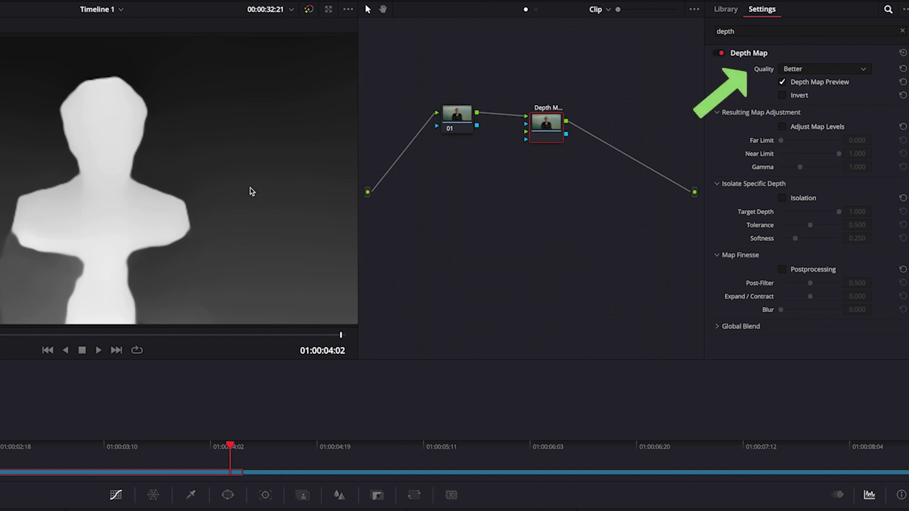
# Set the Depth Map quality to Faster
pyautogui.click(801, 70)
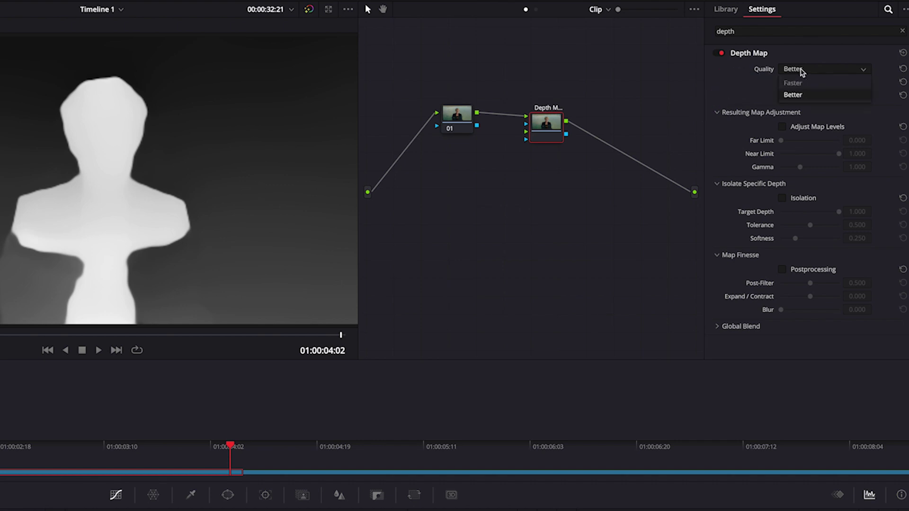
pyautogui.click(801, 84)
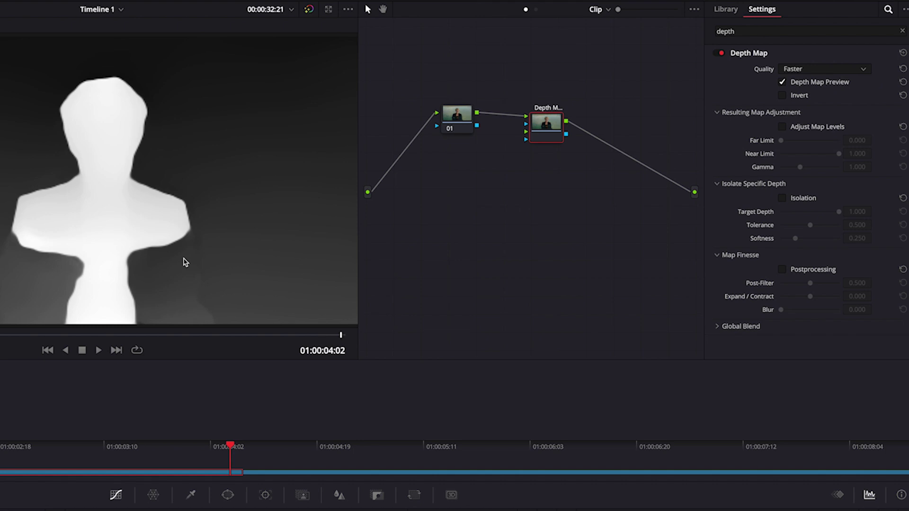
pyautogui.click(182, 332)
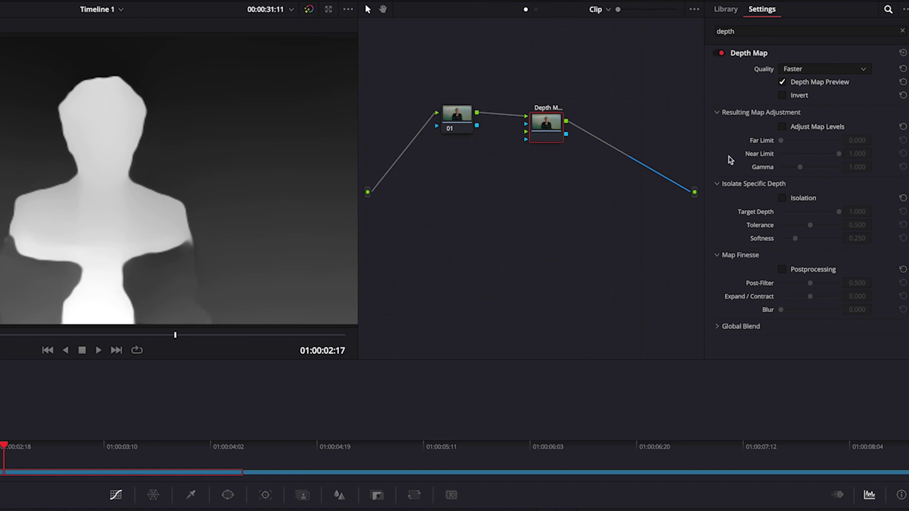
# Enable Adjust Map Levels with Far Limit 0.431 and Near Limit 0.706, checking the mask across the clip
pyautogui.click(783, 127)
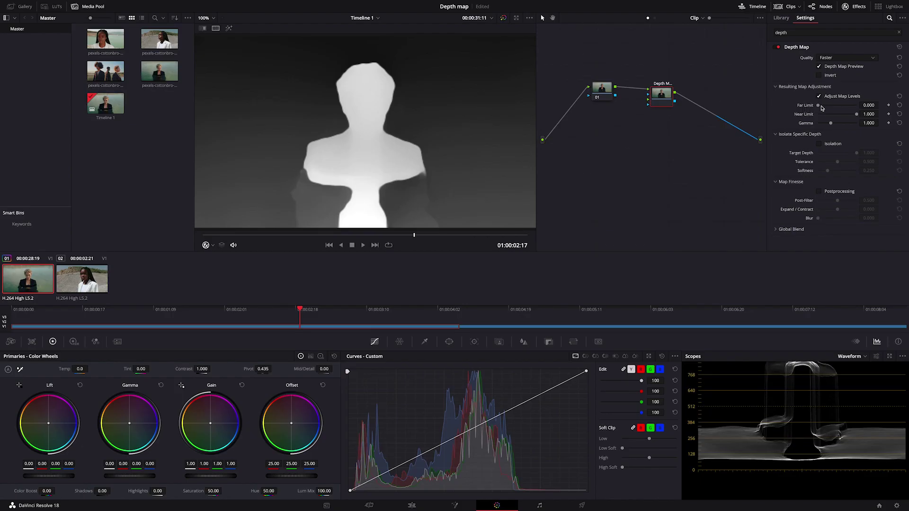
pyautogui.moveTo(820, 108); pyautogui.dragTo(835, 107)
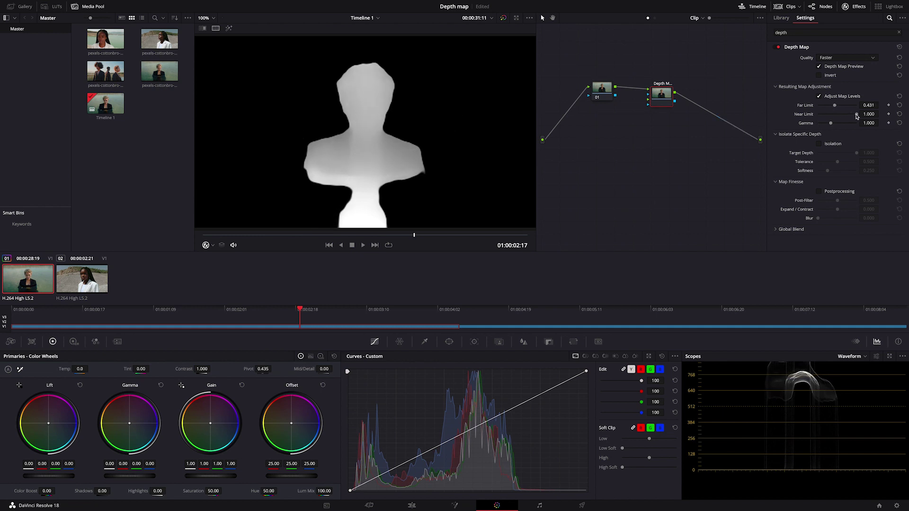
pyautogui.moveTo(857, 114); pyautogui.dragTo(844, 114)
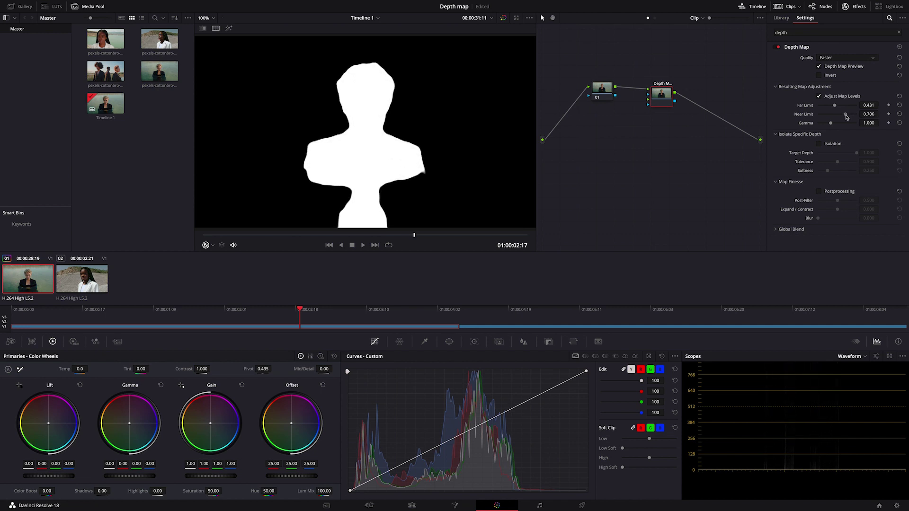
pyautogui.moveTo(255, 236); pyautogui.dragTo(462, 236)
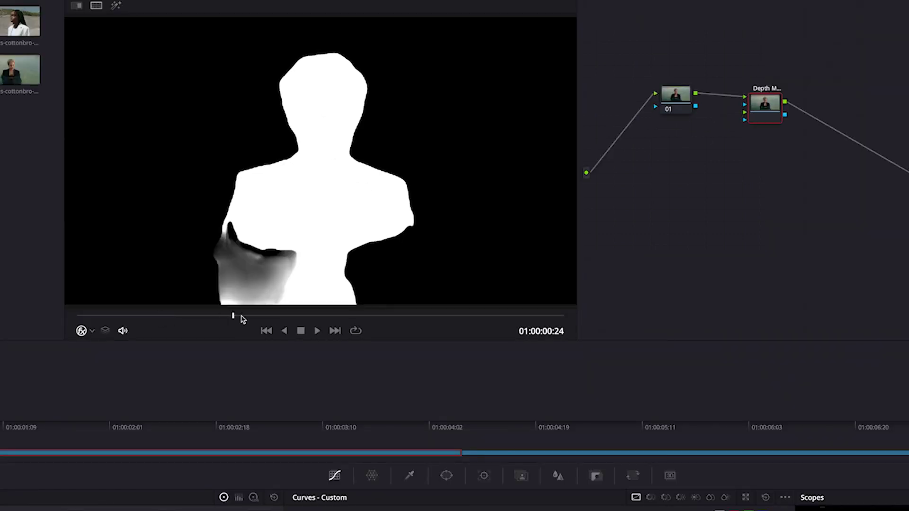
pyautogui.moveTo(466, 317); pyautogui.dragTo(386, 314)
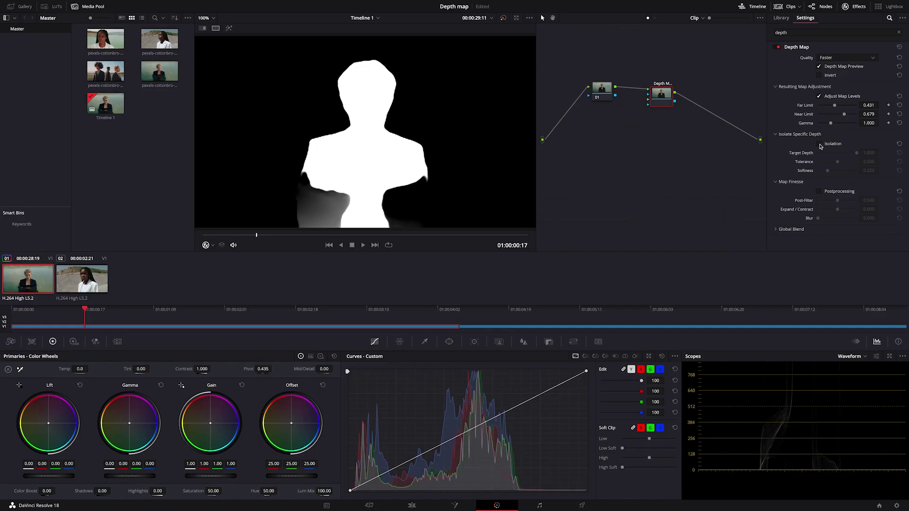
# Enable Isolation and Postprocessing, with Blur 0.431 softening the silhouette's edges
pyautogui.click(820, 145)
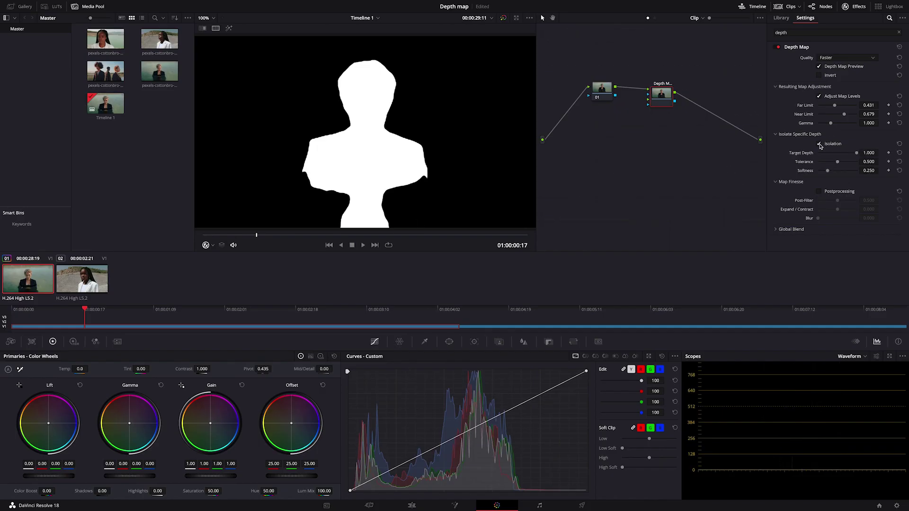
pyautogui.moveTo(257, 236); pyautogui.dragTo(408, 235)
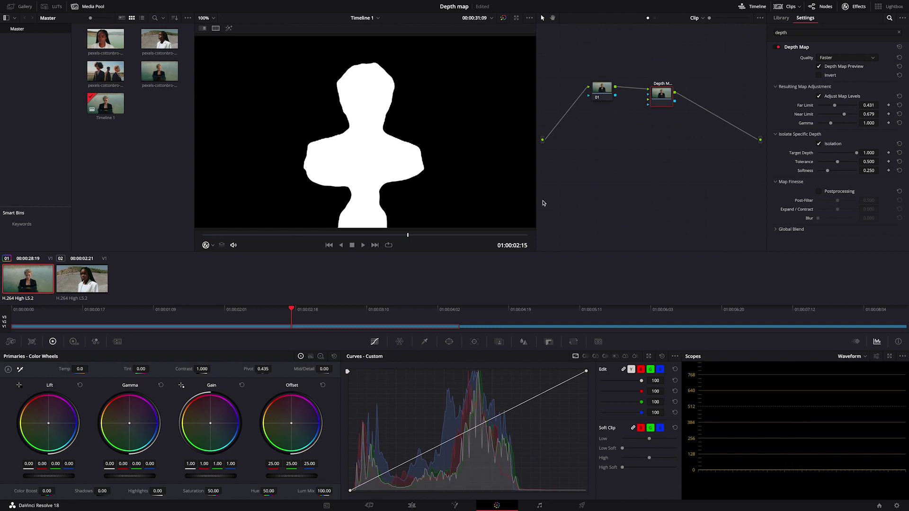
pyautogui.click(819, 191)
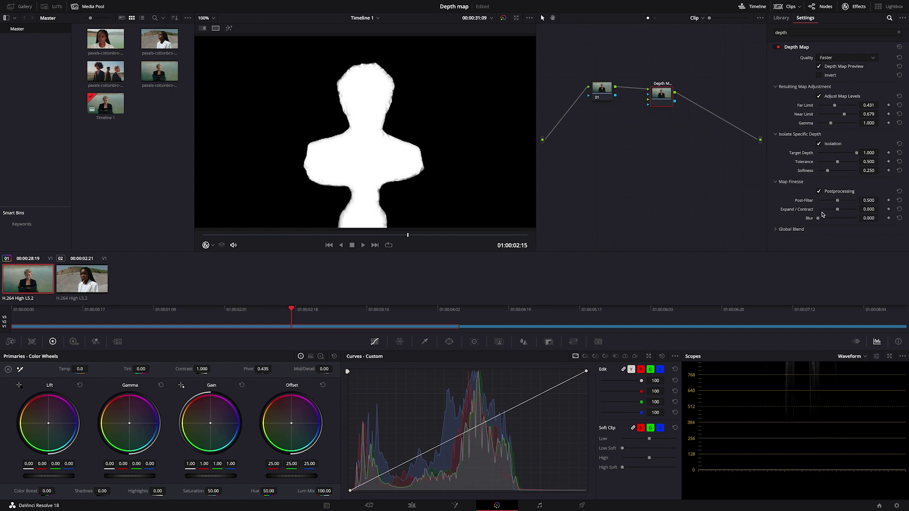
pyautogui.moveTo(819, 218); pyautogui.dragTo(834, 218)
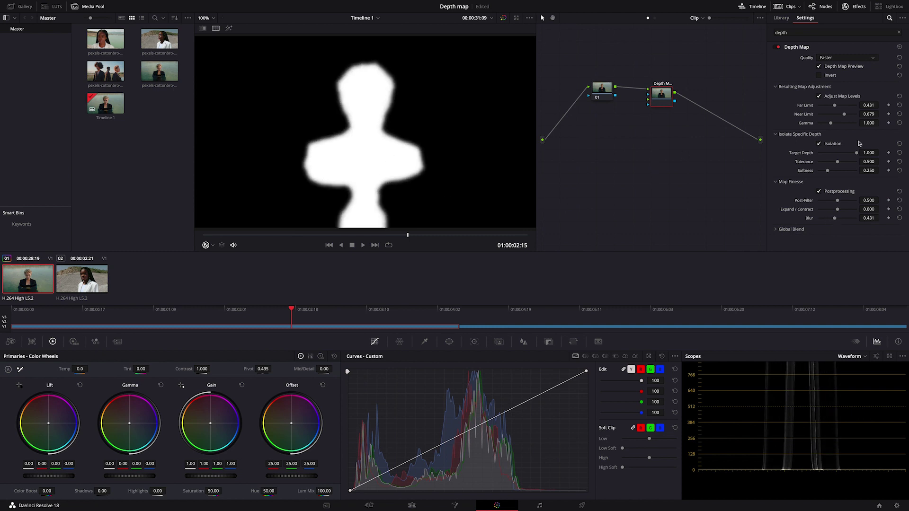
# Invert the depth mask, save the project, turn off Depth Map Preview and reposition the node
pyautogui.click(819, 76)
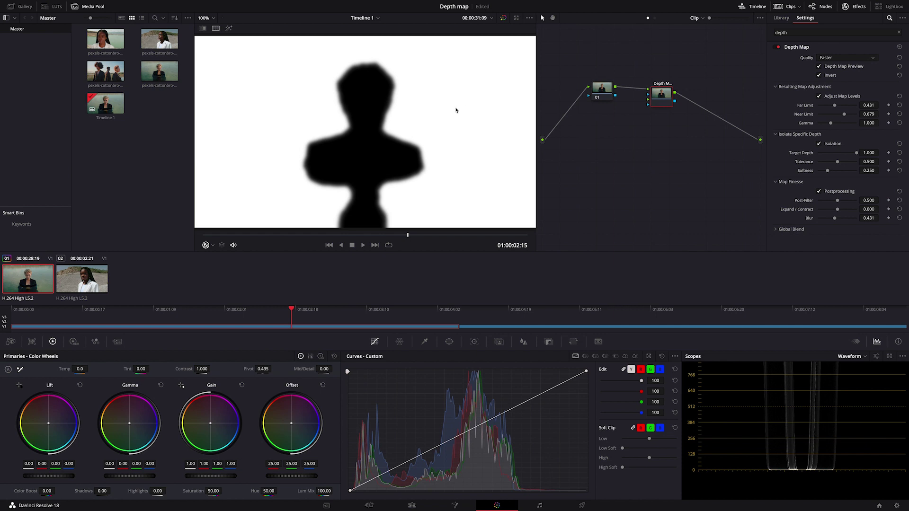
pyautogui.hotkey('ctrl', 's')
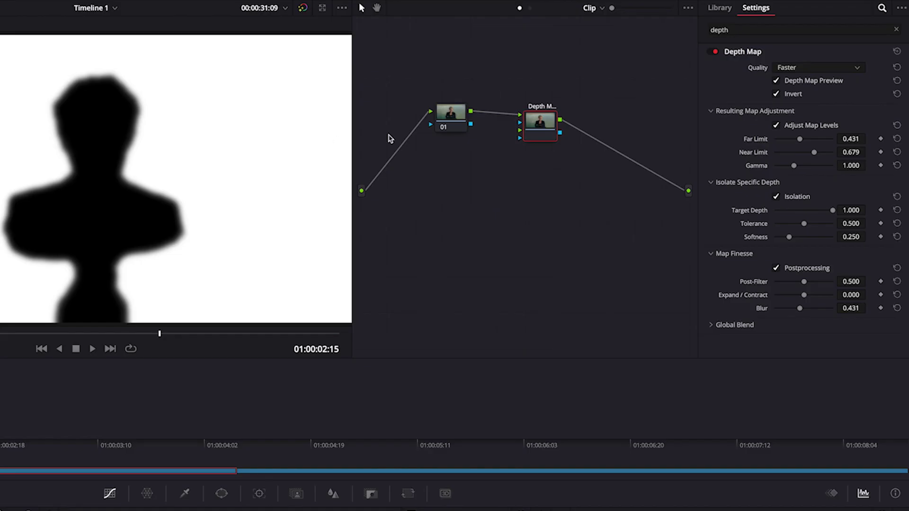
pyautogui.click(776, 81)
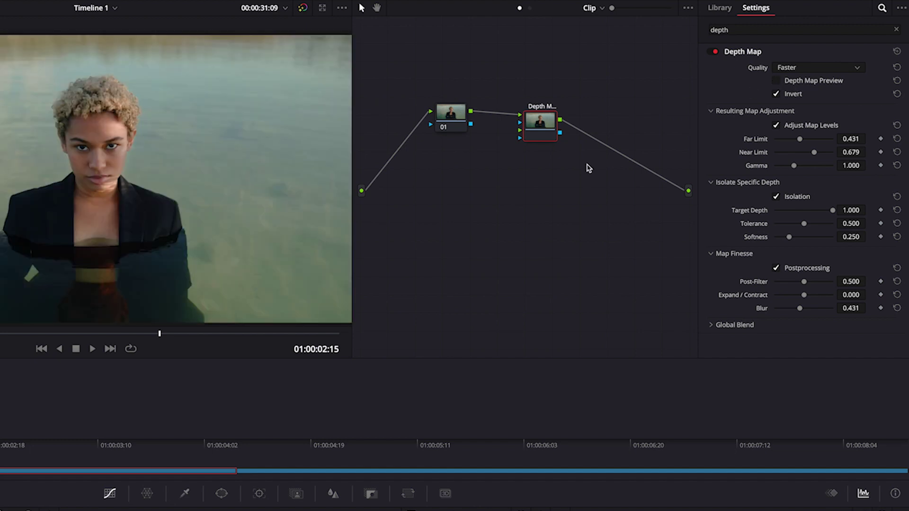
pyautogui.moveTo(537, 134); pyautogui.dragTo(525, 126)
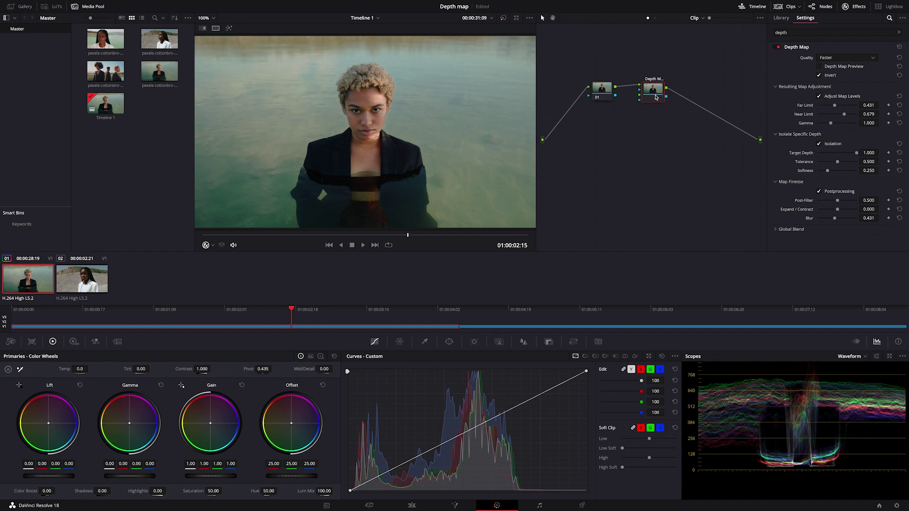
# Add serial node 03 after Depth Map, raise contrast to 1.084 and shift gain toward blue
pyautogui.hotkey('alt', 's')
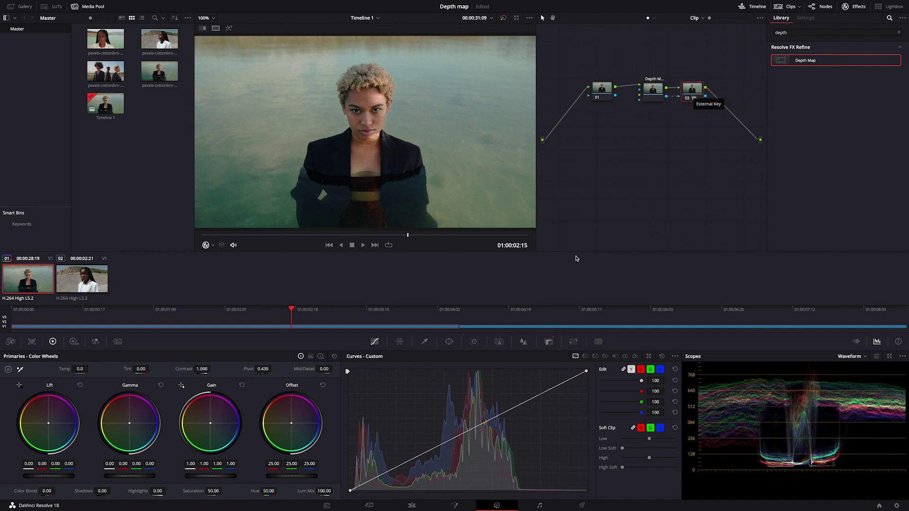
pyautogui.moveTo(514, 408); pyautogui.dragTo(509, 402)
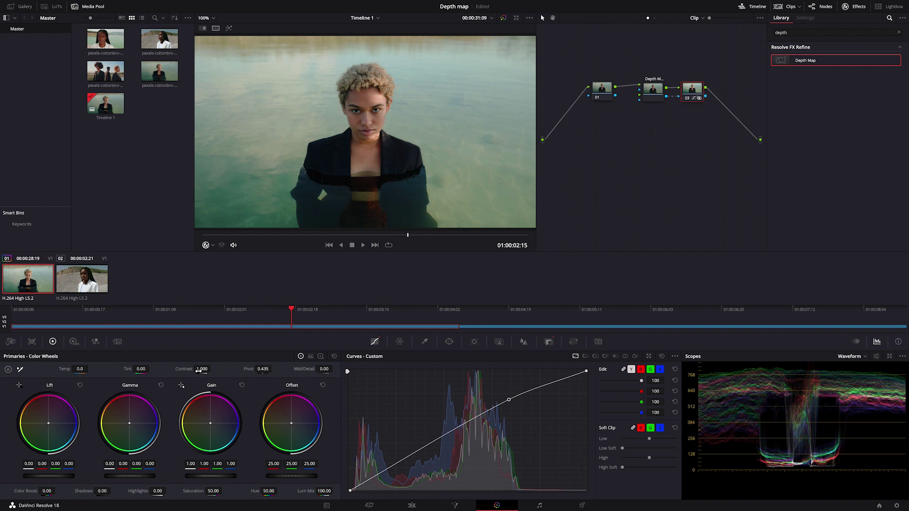
pyautogui.moveTo(184, 369); pyautogui.dragTo(189, 368)
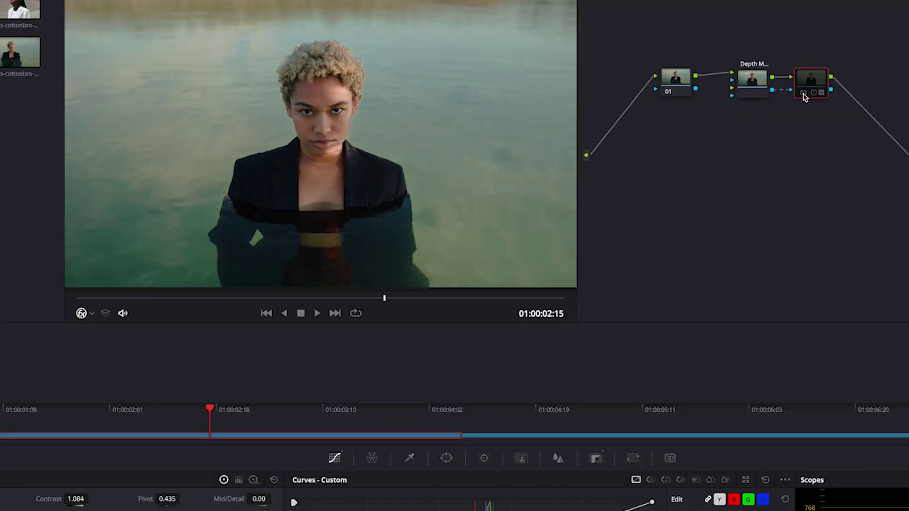
pyautogui.click(804, 94)
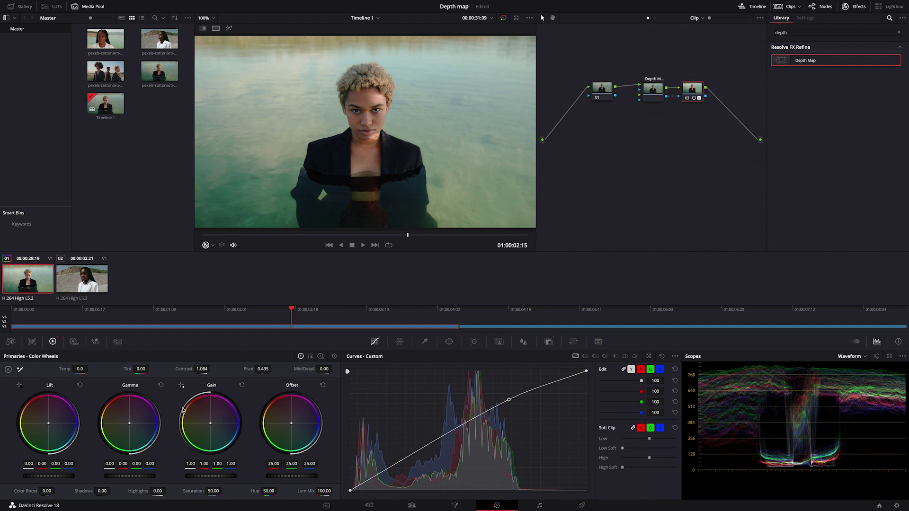
pyautogui.moveTo(210, 423); pyautogui.dragTo(211, 425)
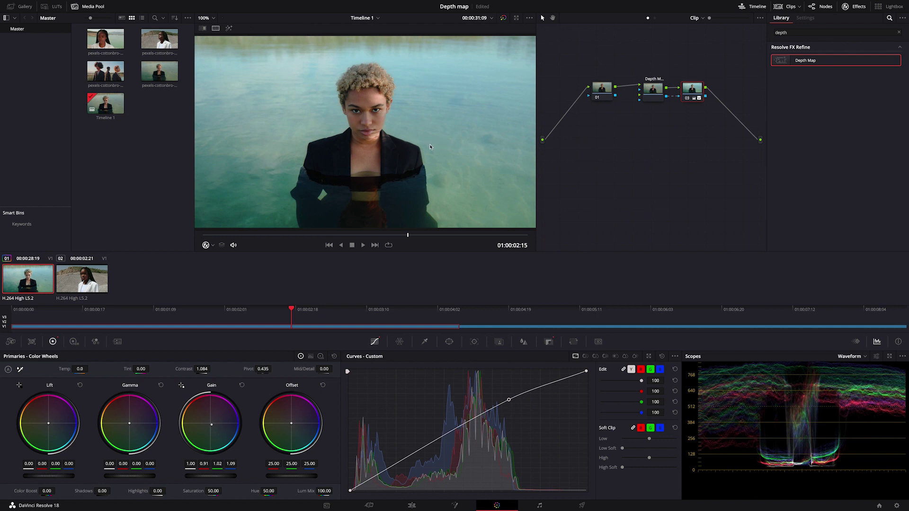
# Pull down the lower midtones on the custom curve and toggle node 03 off and on to compare
pyautogui.moveTo(435, 442); pyautogui.dragTo(437, 450)
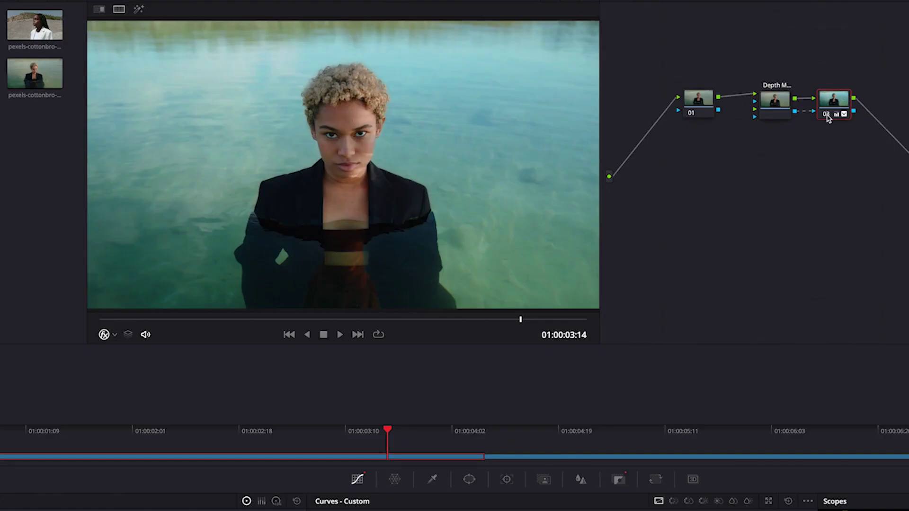
pyautogui.click(826, 117)
pyautogui.click(826, 118)
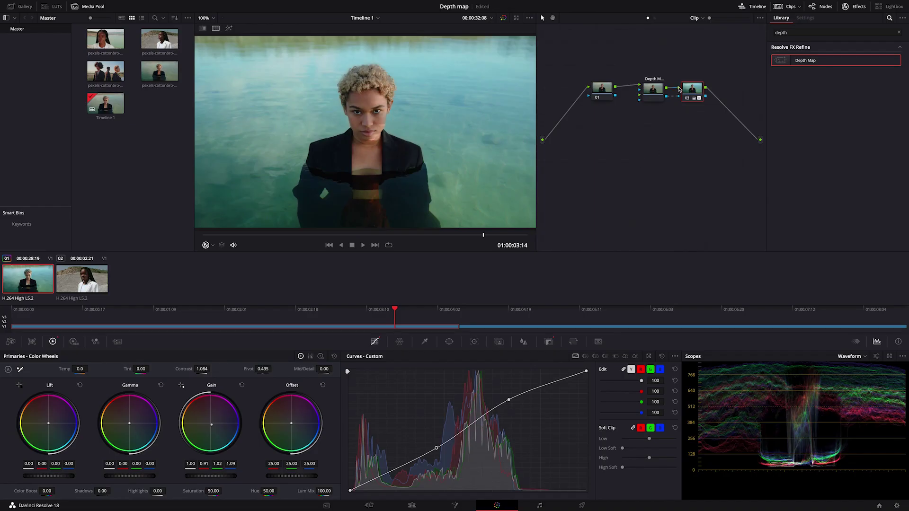
# Search 'blur' in the OpenFX Library and apply Gaussian Blur at 0.400 to node 03
pyautogui.click(785, 32)
pyautogui.press('BackSpace')
pyautogui.press('BackSpace')
pyautogui.press('BackSpace')
pyautogui.press('BackSpace')
pyautogui.press('BackSpace')
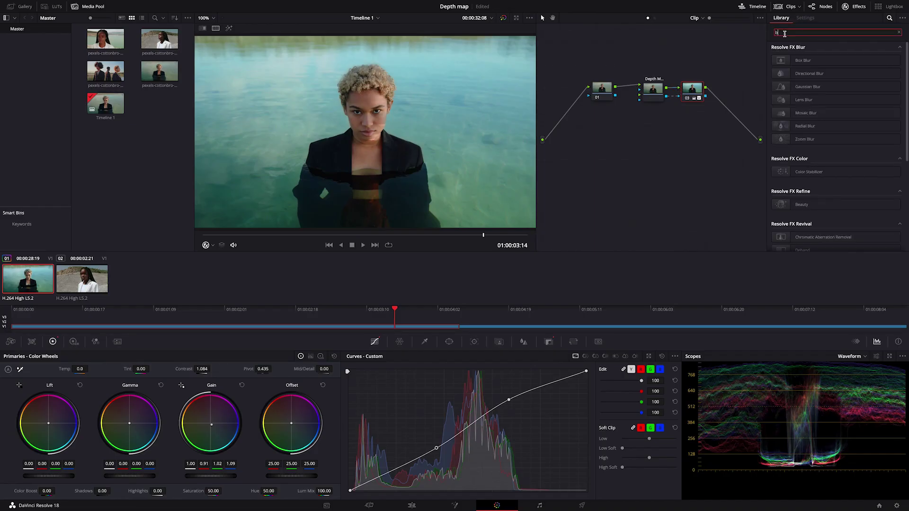
pyautogui.write('blur')
pyautogui.moveTo(807, 88); pyautogui.dragTo(694, 92)
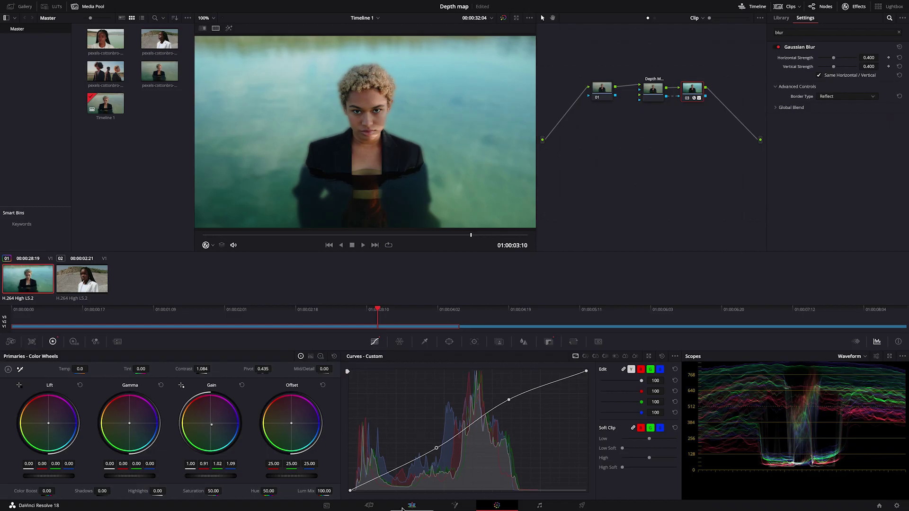
# On the Edit page, Alt-drag a copy of the second V1 clip onto Video 3 directly above it
pyautogui.click(411, 506)
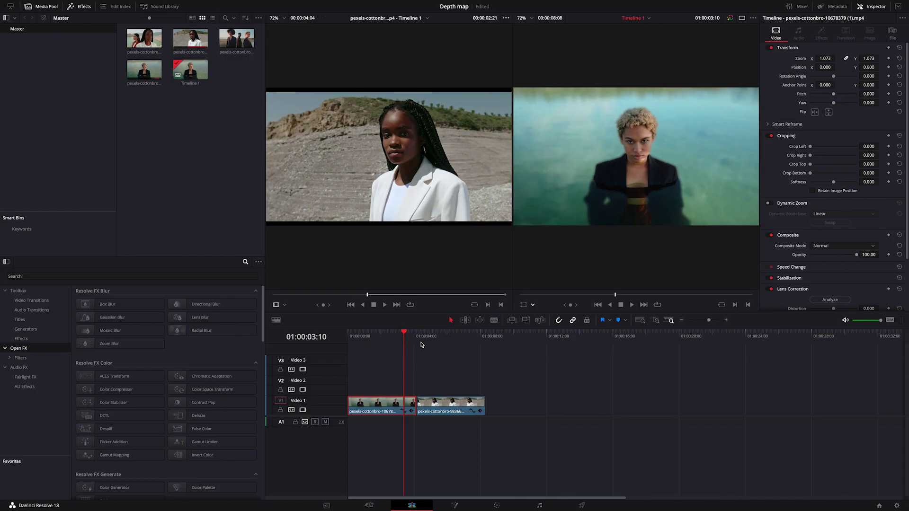
pyautogui.moveTo(405, 340); pyautogui.dragTo(454, 340)
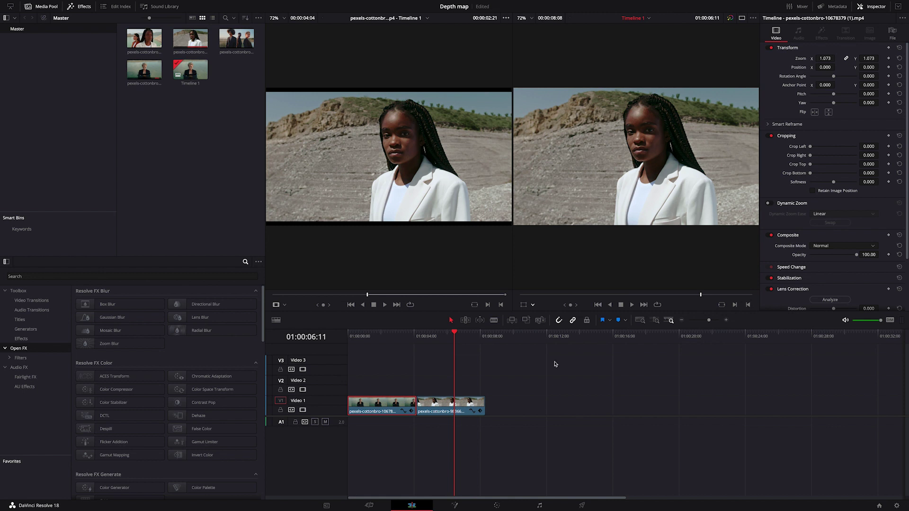
pyautogui.click(471, 403)
pyautogui.click(503, 339)
pyautogui.moveTo(504, 340); pyautogui.dragTo(572, 340)
pyautogui.moveTo(446, 404); pyautogui.dragTo(447, 369)
pyautogui.click(445, 339)
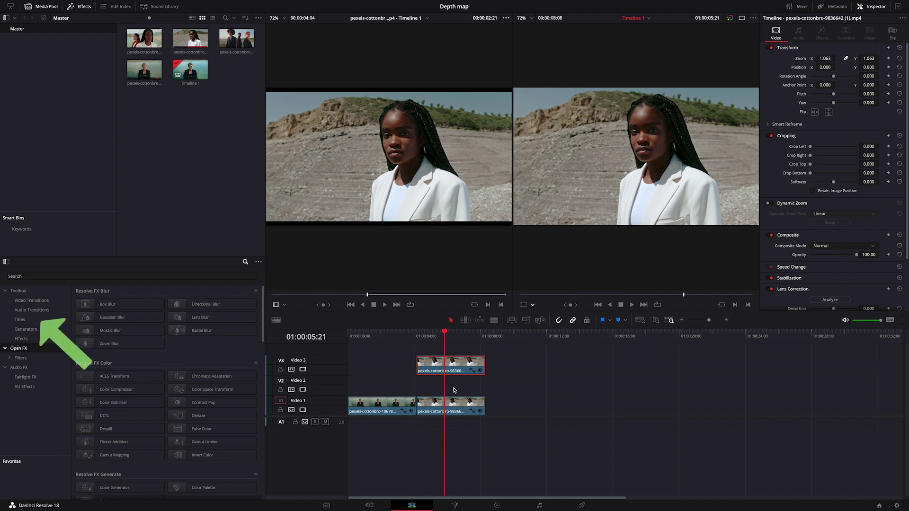
# Place a Text title on Video 2 and trim it to the clip's length
pyautogui.click(29, 320)
pyautogui.moveTo(113, 331); pyautogui.dragTo(417, 386)
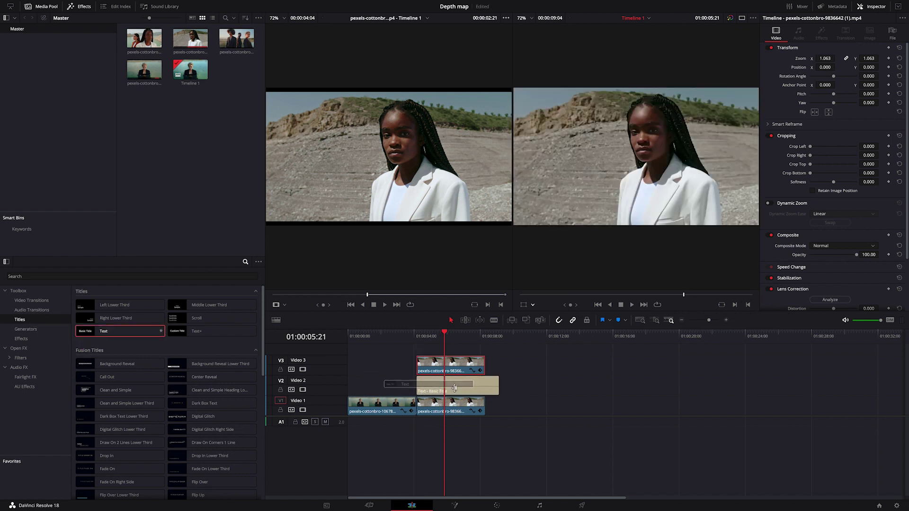
pyautogui.moveTo(499, 380); pyautogui.dragTo(485, 380)
pyautogui.click(463, 387)
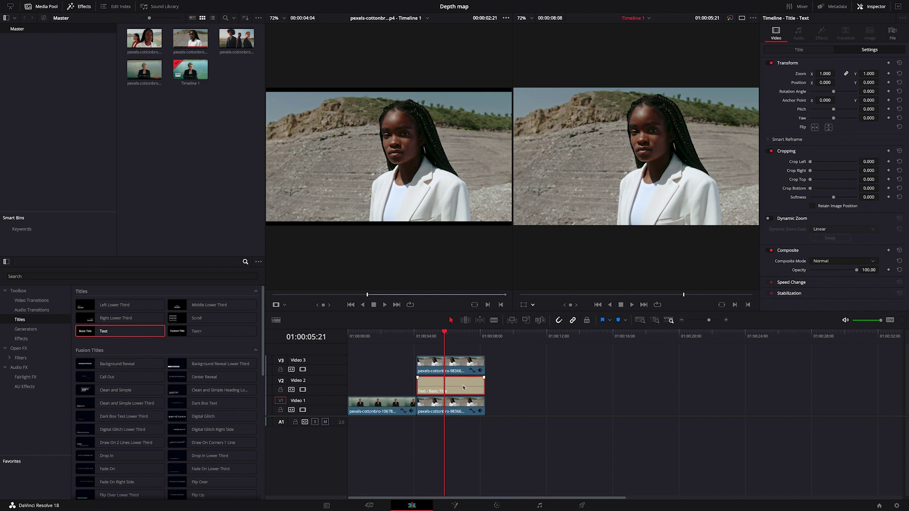
# Change the title text to WATER and set its size to 1016
pyautogui.click(799, 50)
pyautogui.moveTo(790, 76); pyautogui.dragTo(756, 76)
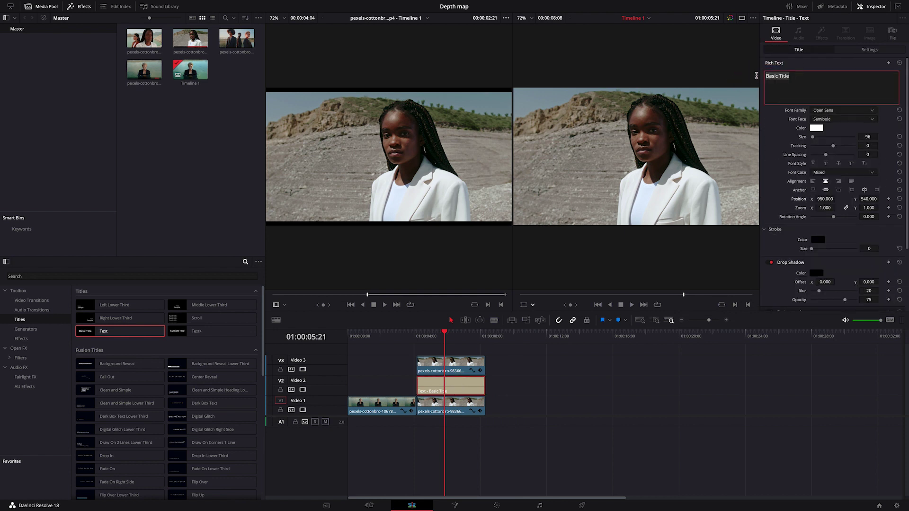
pyautogui.write('WATER')
pyautogui.moveTo(816, 138); pyautogui.dragTo(823, 137)
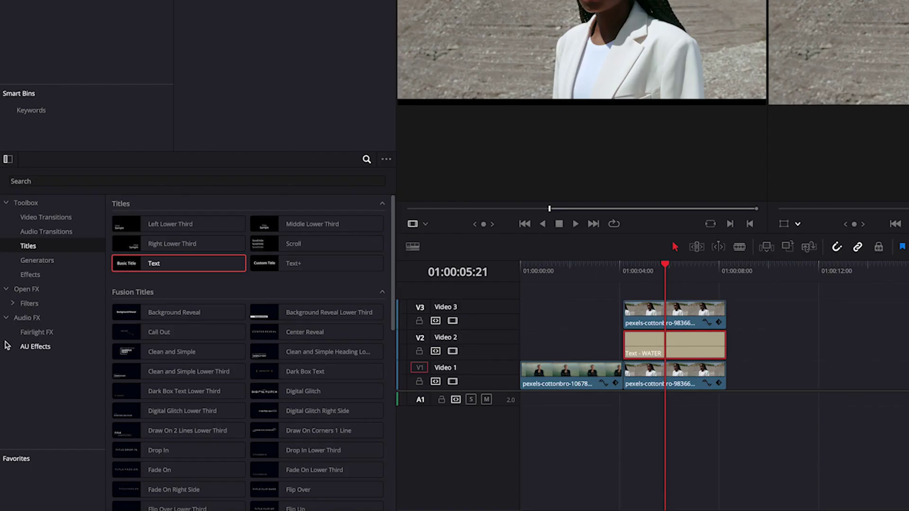
# Search 'dep' in Open FX and apply Depth Map to the clip on Video 3
pyautogui.click(26, 289)
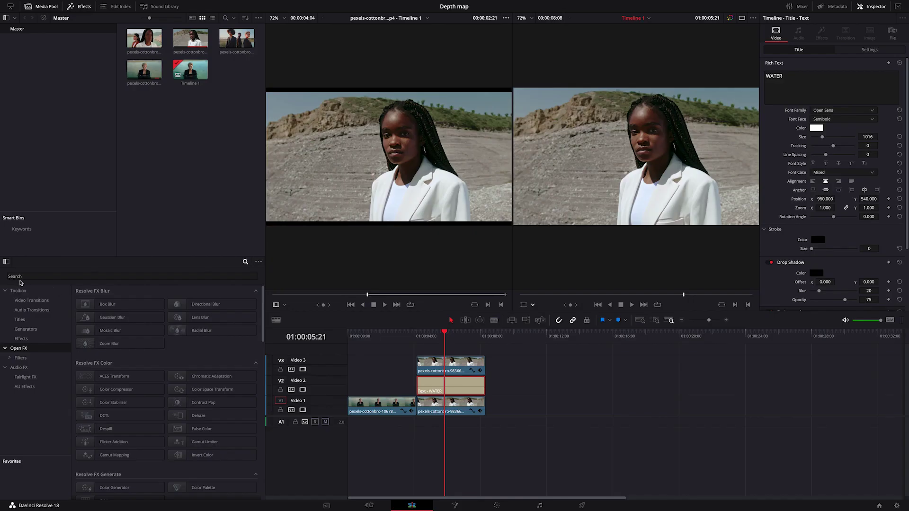
pyautogui.click(23, 278)
pyautogui.write('dep')
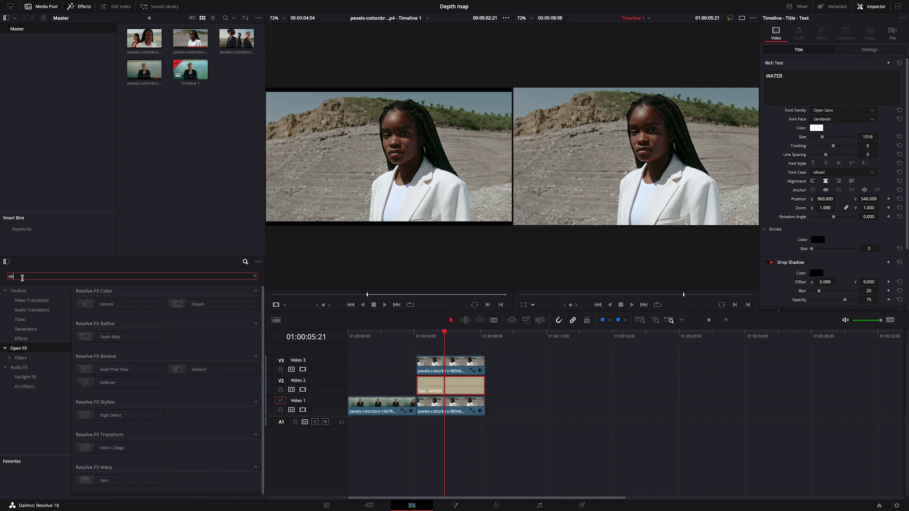
pyautogui.click(116, 306)
pyautogui.moveTo(116, 306); pyautogui.dragTo(454, 369)
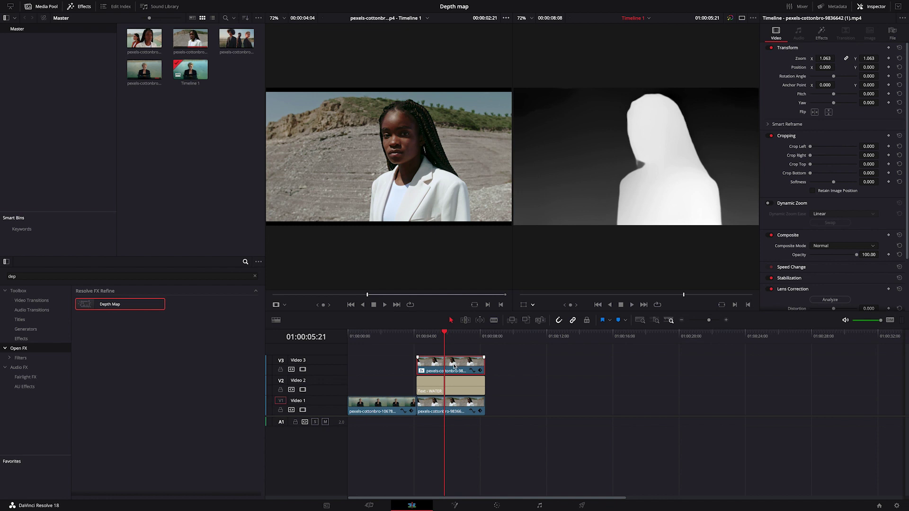
# Set the Depth Map quality to Faster and turn off Depth Map Preview
pyautogui.click(822, 34)
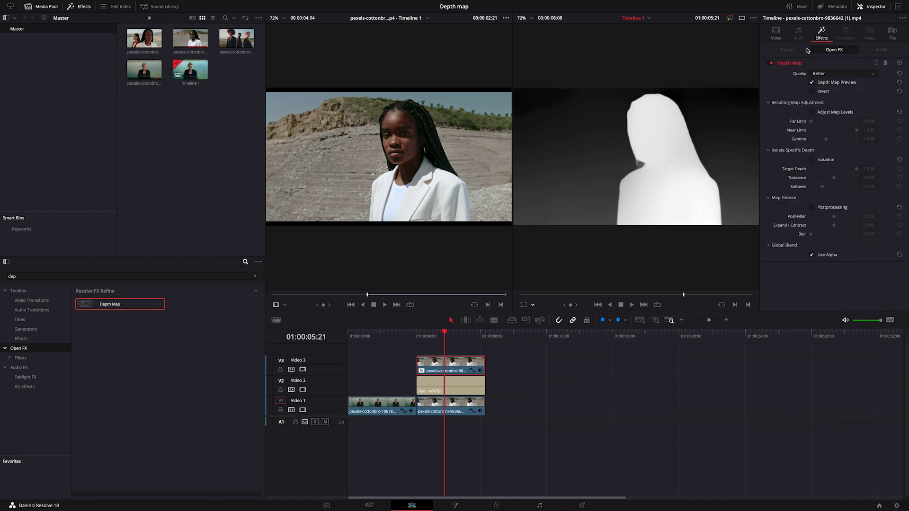
pyautogui.click(829, 75)
pyautogui.click(828, 84)
pyautogui.click(812, 83)
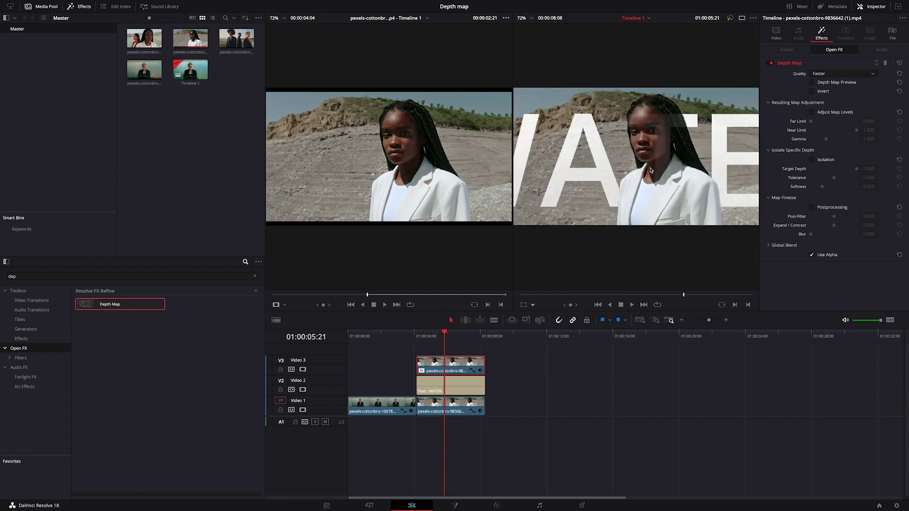
# Shrink the WATER title to size 407 and set the top clip's Depth Map Far Limit 0.000, Near Limit 0.806
pyautogui.click(455, 390)
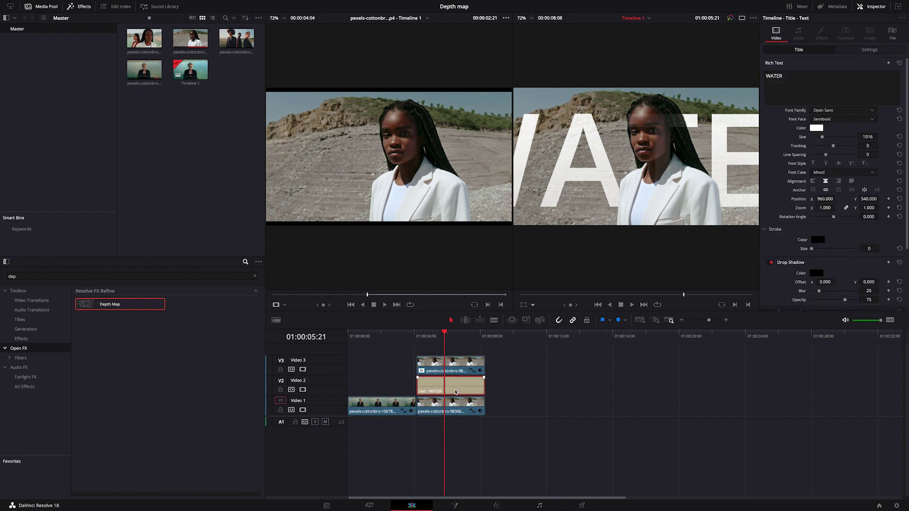
pyautogui.moveTo(822, 138); pyautogui.dragTo(816, 144)
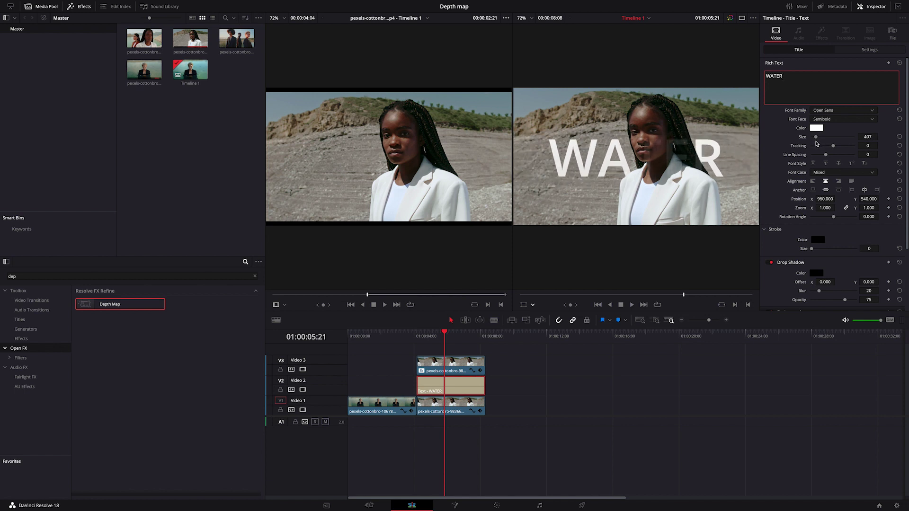
pyautogui.click(460, 366)
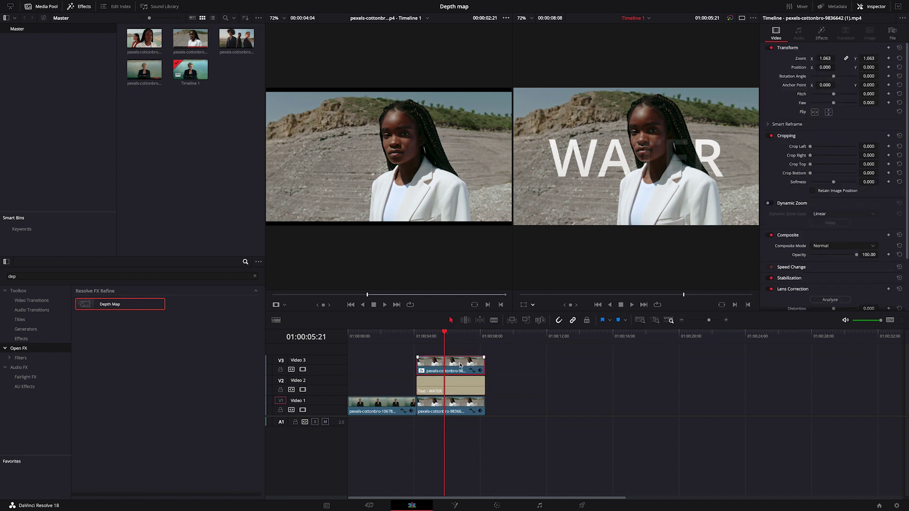
pyautogui.click(822, 36)
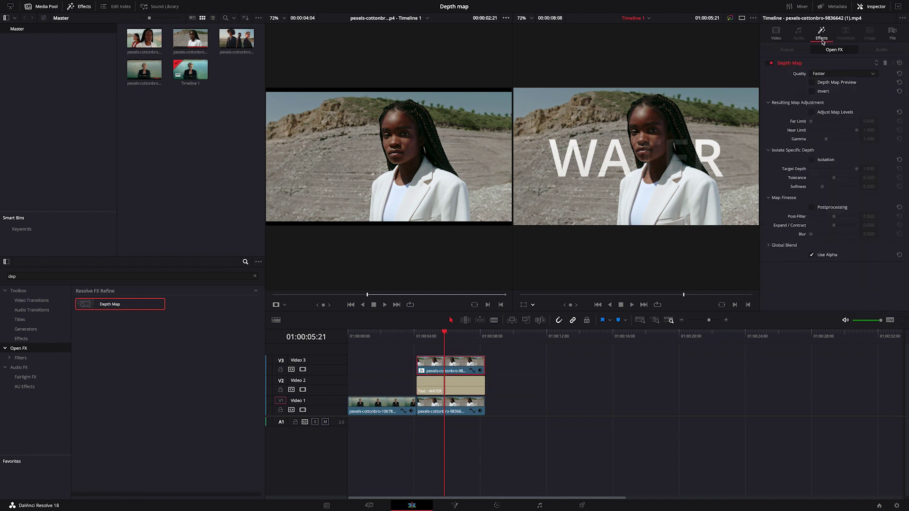
pyautogui.moveTo(812, 122); pyautogui.dragTo(847, 133)
pyautogui.click(418, 337)
pyautogui.press('space')
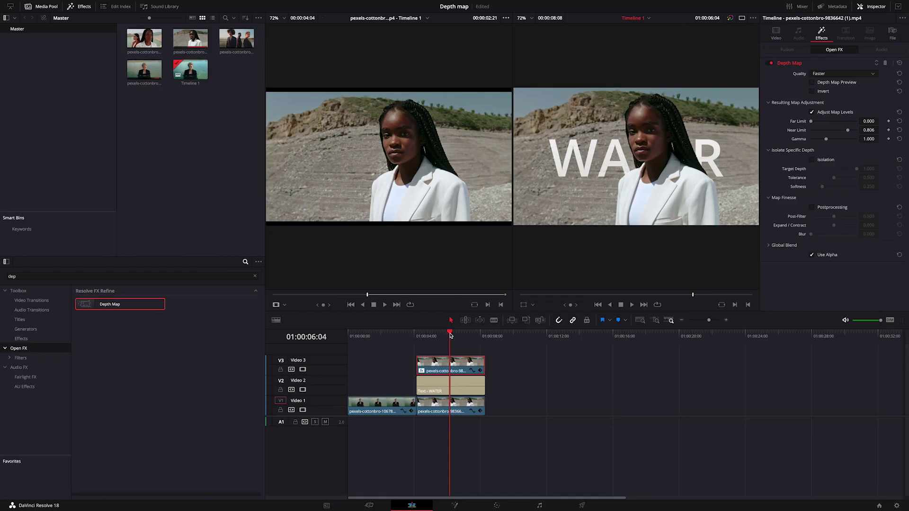
# Keyframe the WATER title's X position at -726 on the clip's first frame and 2631 at 01:00:08:08
pyautogui.moveTo(449, 333); pyautogui.dragTo(417, 333)
pyautogui.click(436, 386)
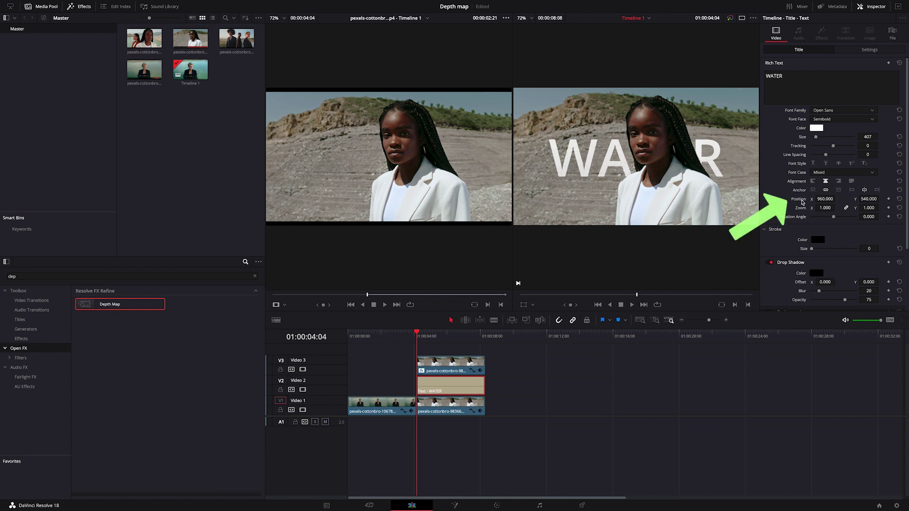
pyautogui.click(889, 199)
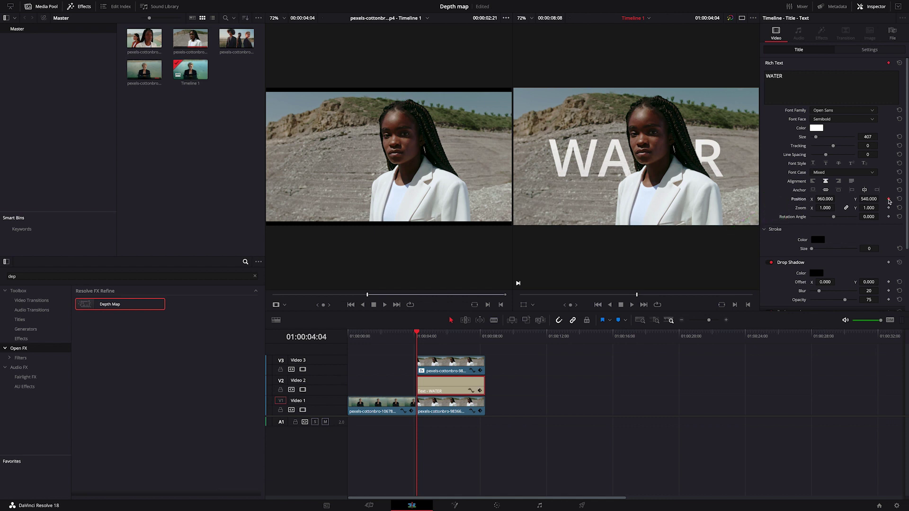
pyautogui.moveTo(824, 199); pyautogui.dragTo(779, 199)
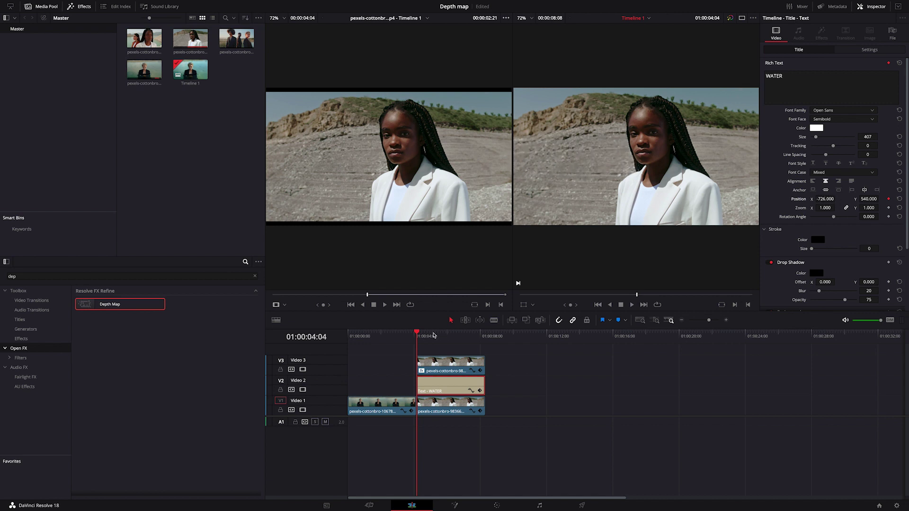
pyautogui.moveTo(421, 336); pyautogui.dragTo(485, 335)
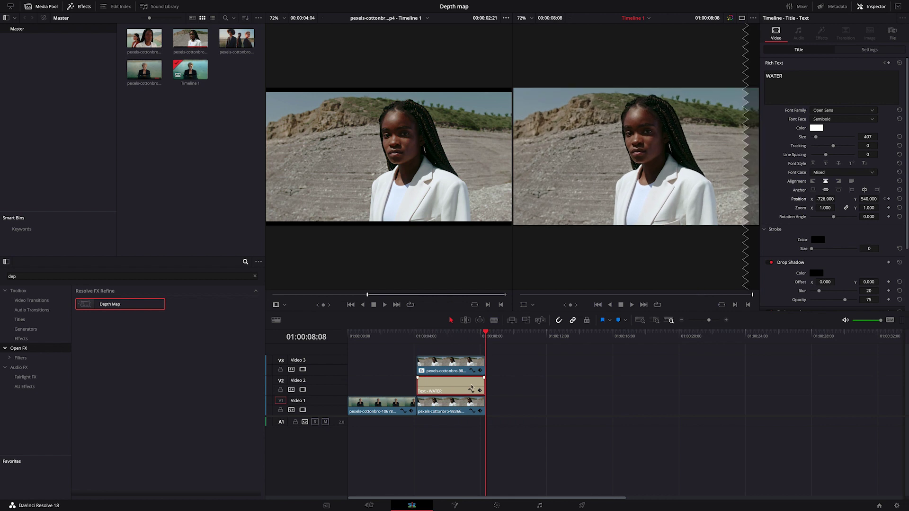
pyautogui.moveTo(822, 199); pyautogui.dragTo(837, 199)
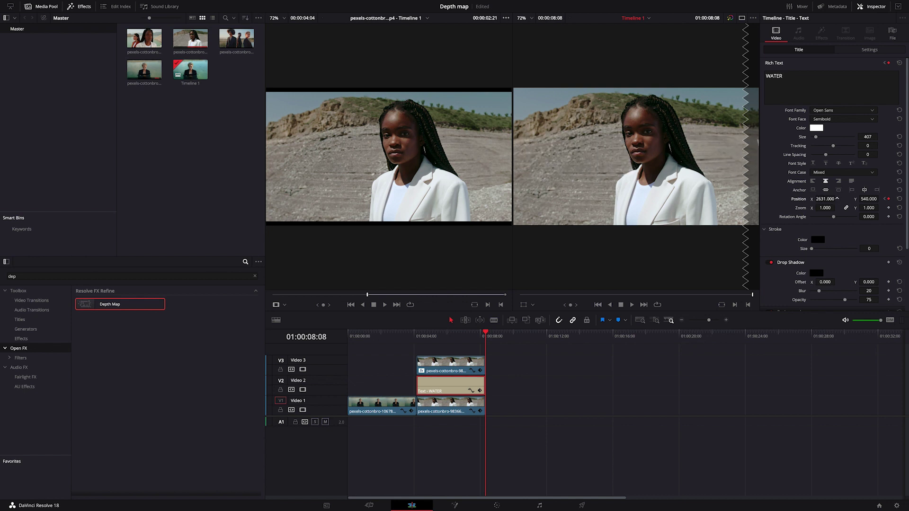